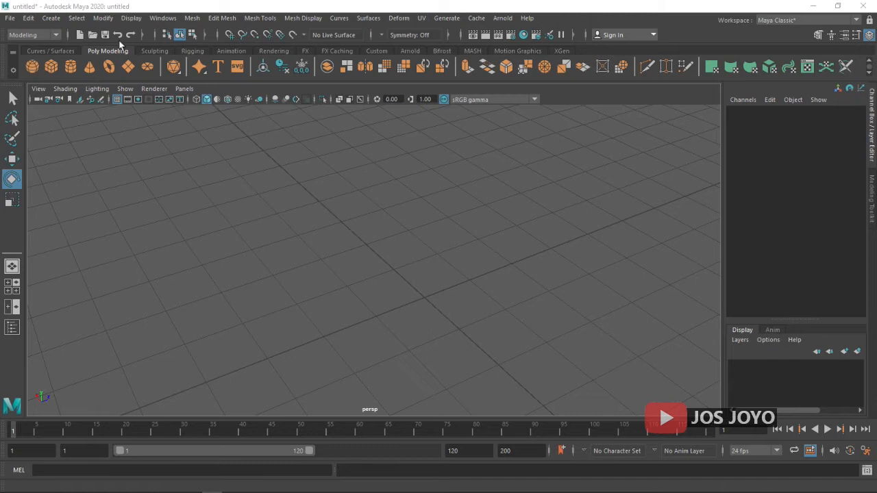
click(58, 34)
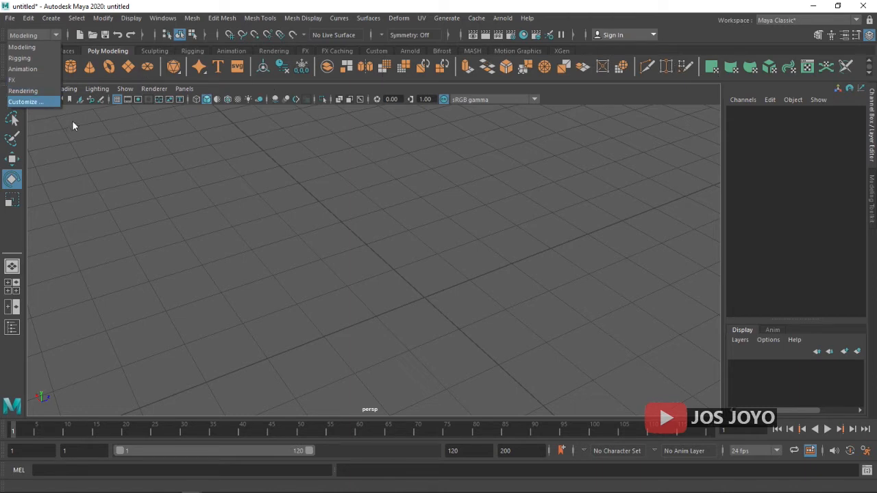
click(760, 140)
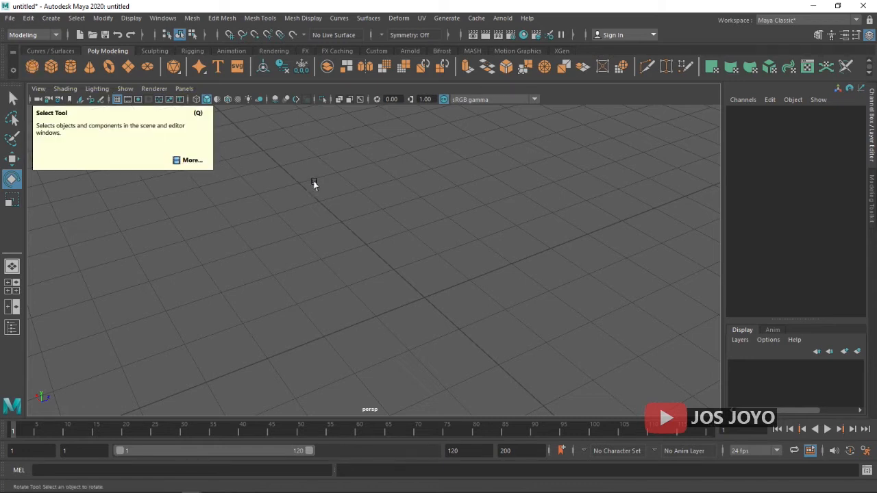
Create a polygon cube at the center of the grid and deselect it
scroll(313, 181, down, 6)
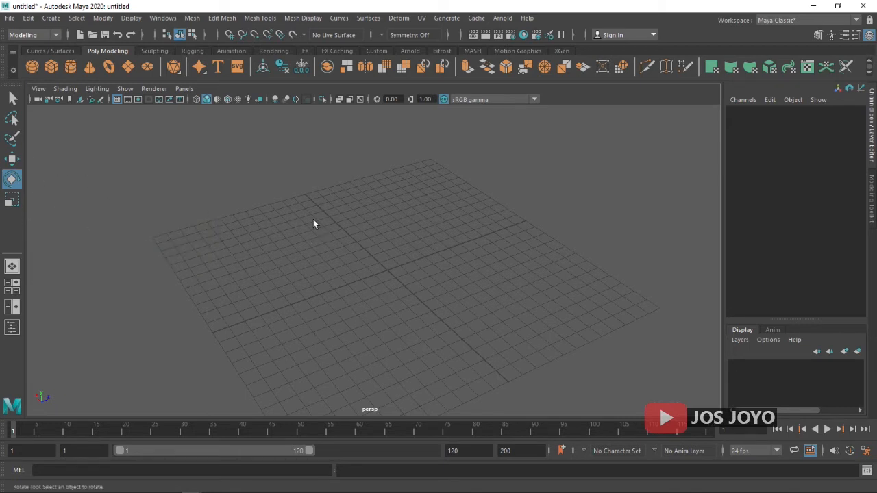
click(53, 67)
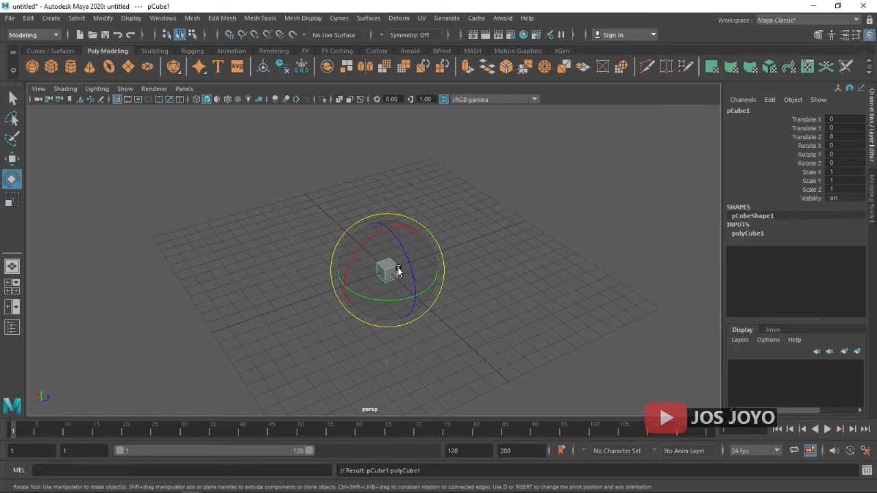
key(space)
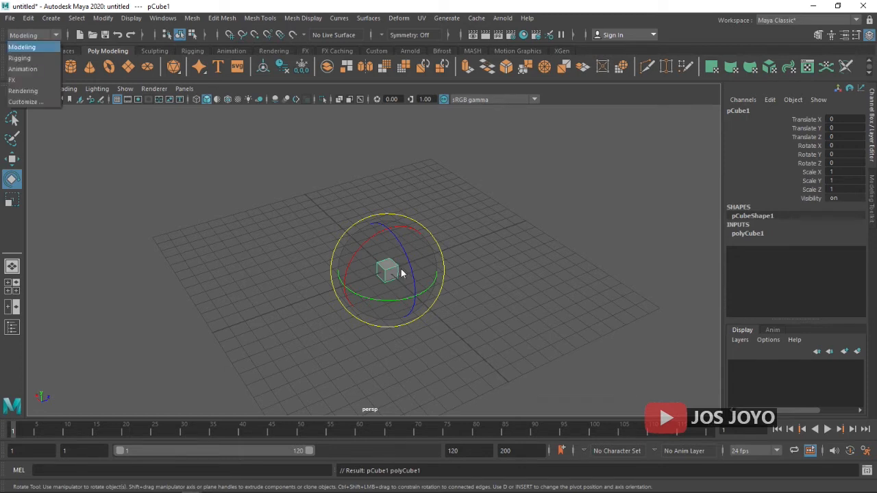
click(360, 226)
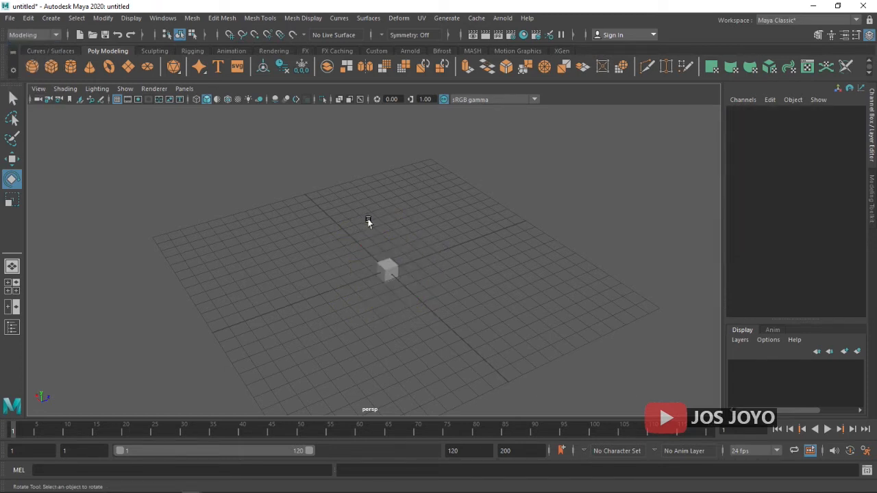
Bring up the hotbox's camera view choices and choose Perspective View
key(space)
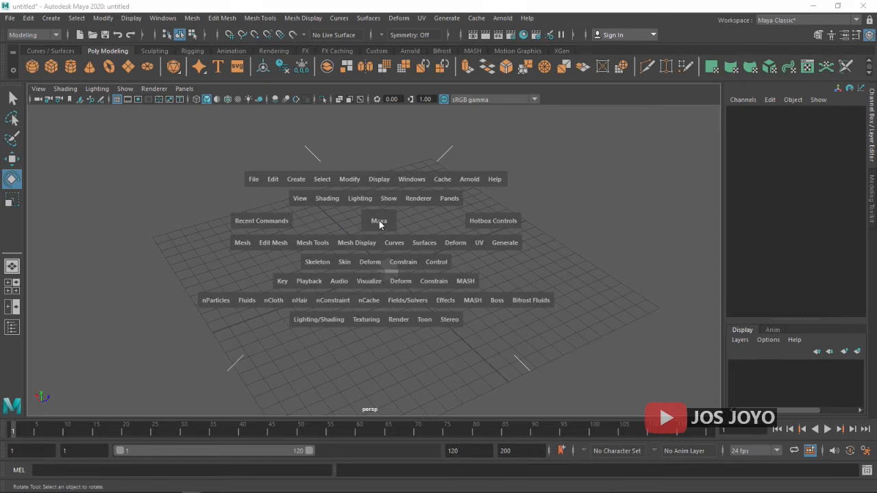
click(379, 221)
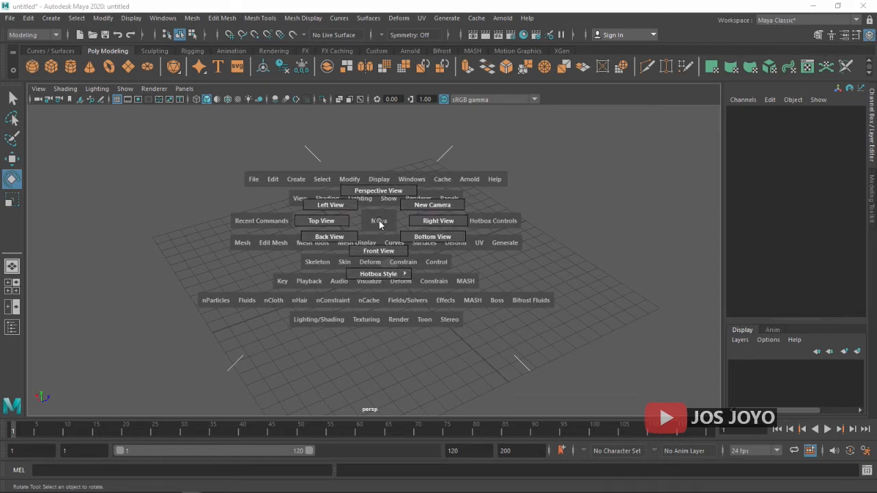
drag(379, 221, 385, 197)
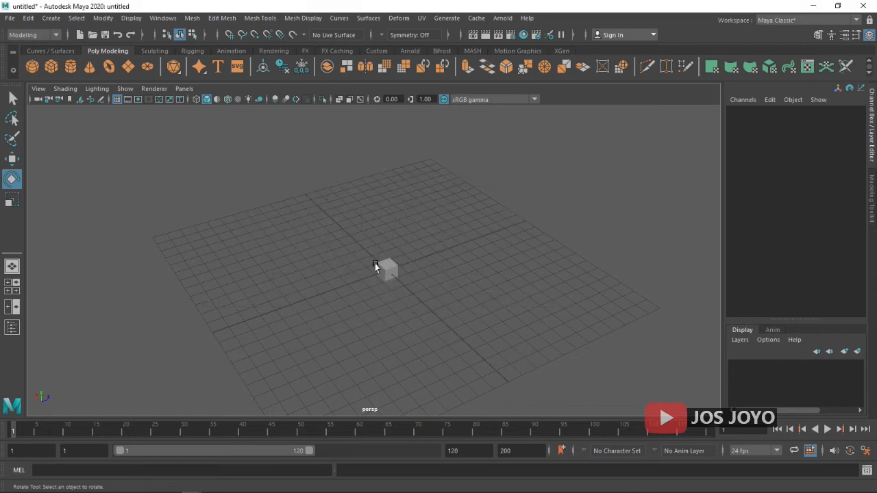
Show the four-view layout, view the cube full-size in the top view, and return to the full-size perspective view
key(space)
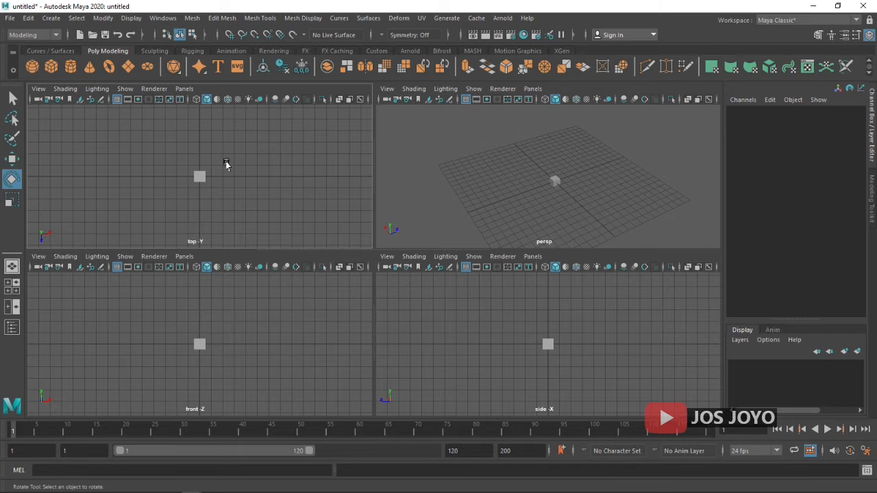
key(space)
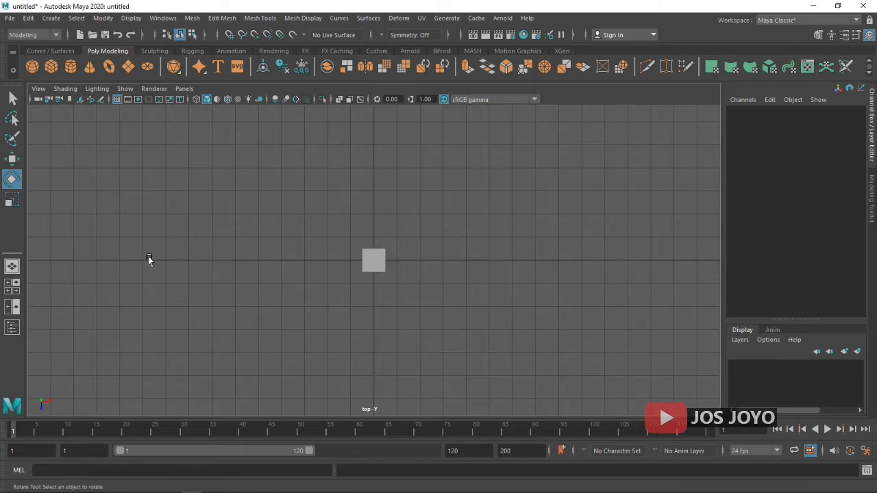
key(space)
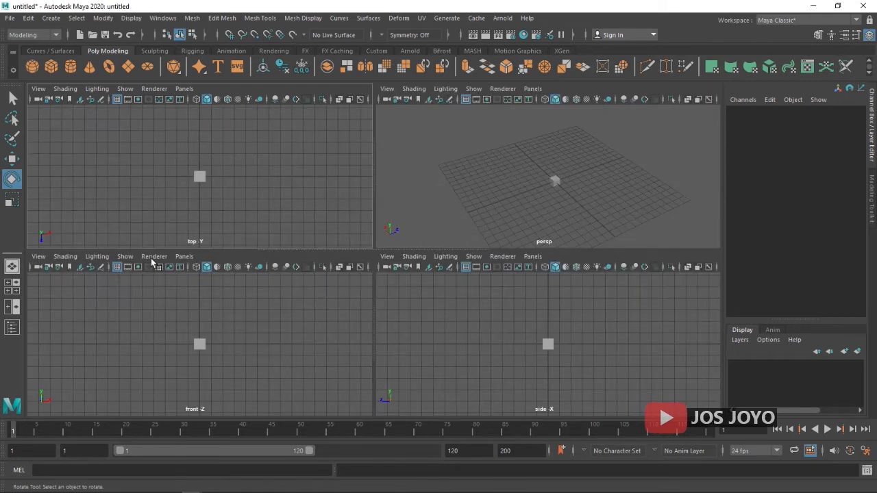
click(464, 177)
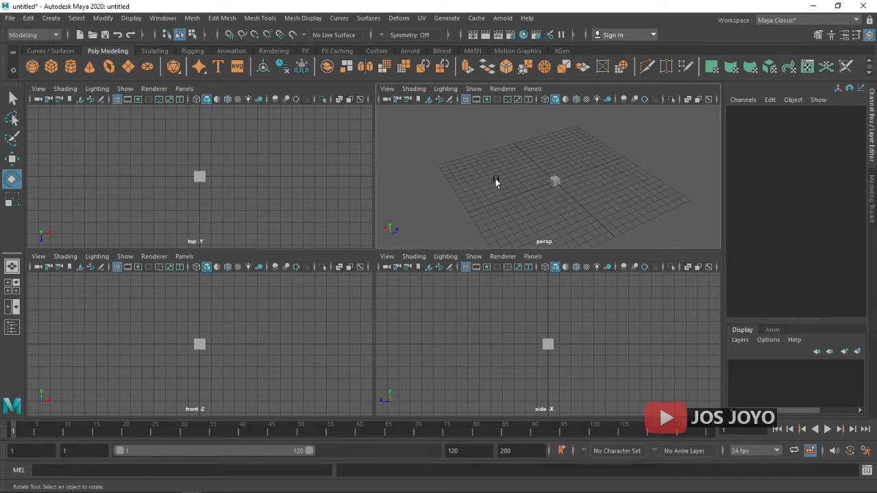
key(space)
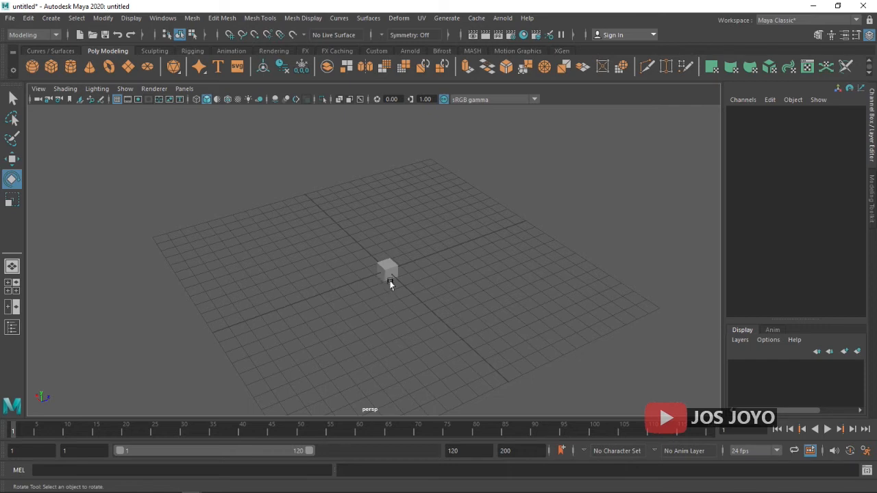
key(space)
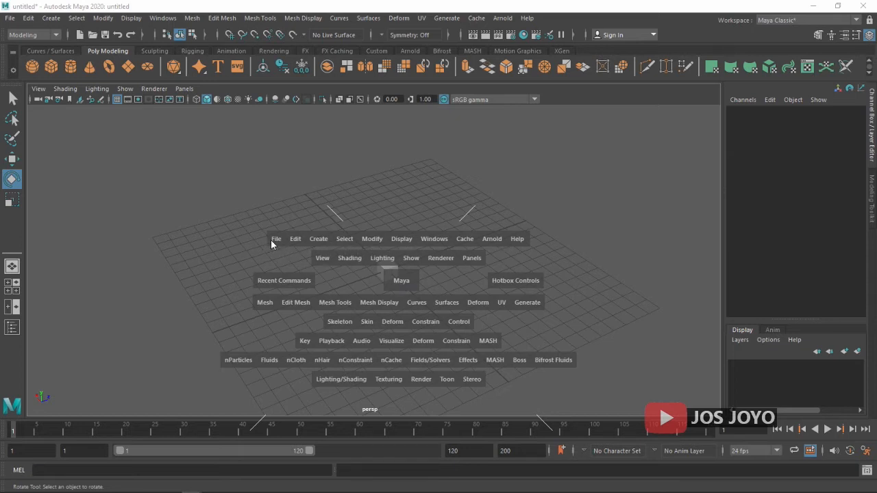
key(space)
click(262, 200)
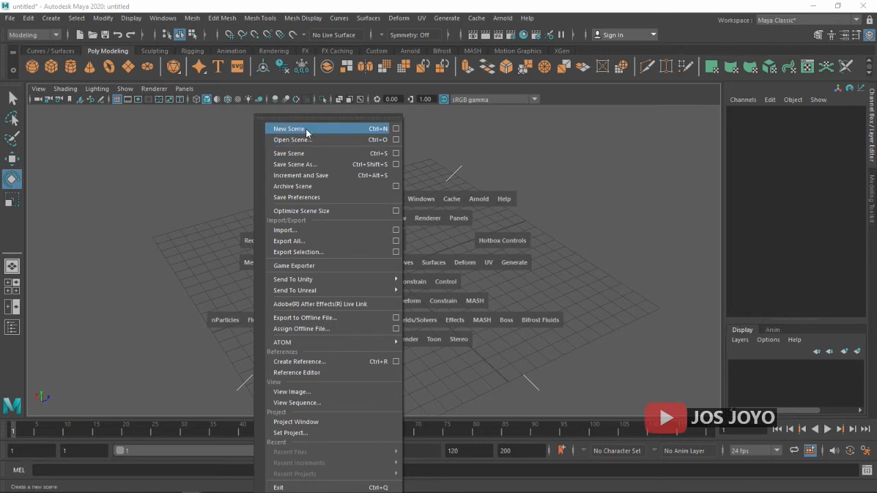
click(152, 181)
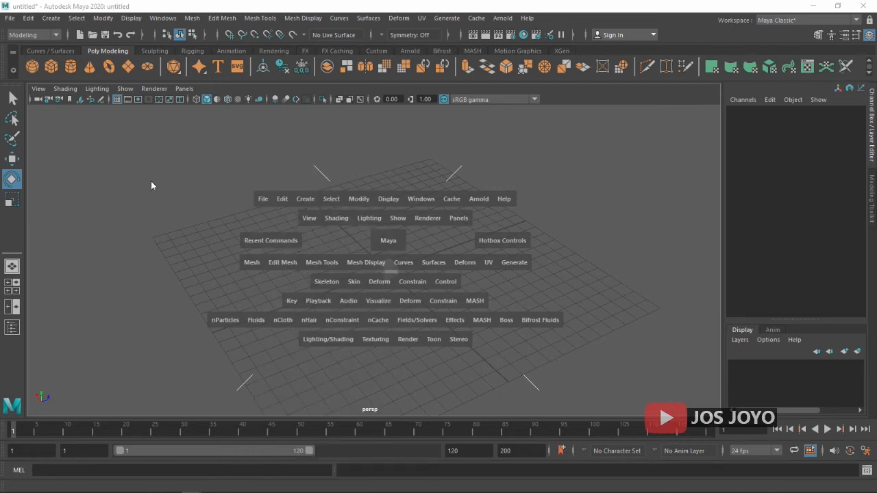
key(space)
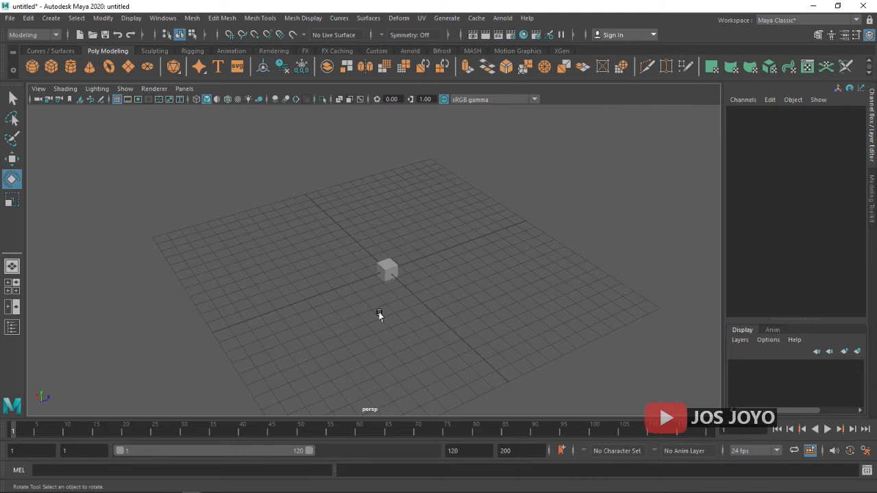
Examine the cube in the perspective view from near and far and from different angles
scroll(396, 291, up, 5)
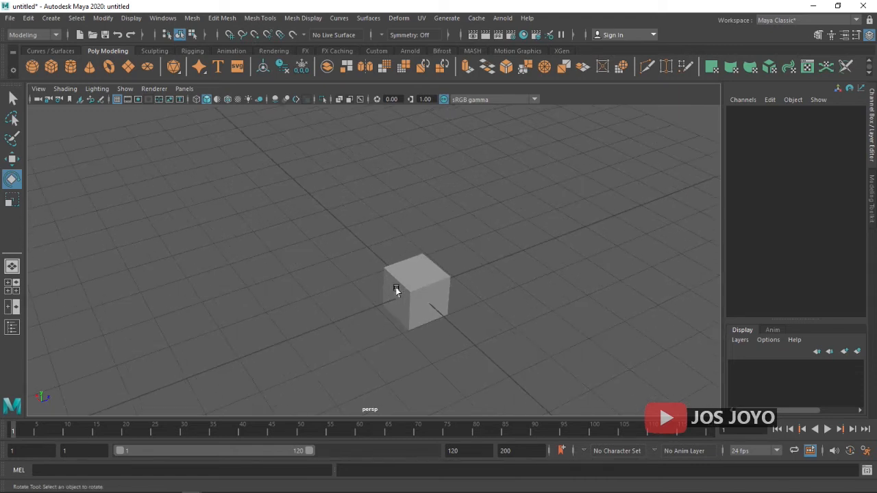
scroll(396, 290, down, 6)
scroll(396, 290, up, 2)
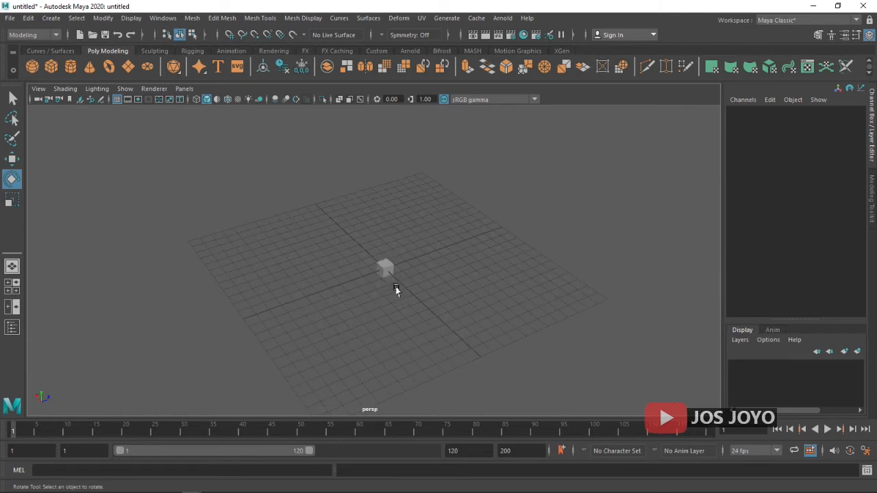
scroll(507, 315, up, 5)
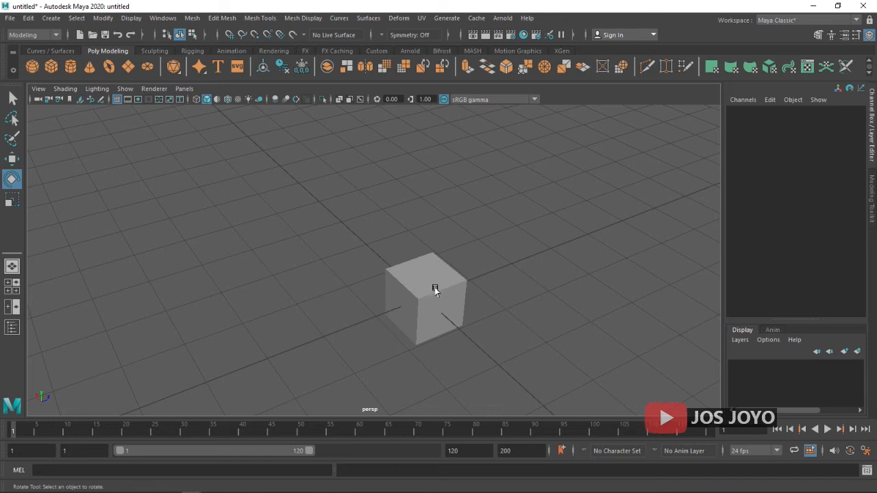
alt+drag(439, 301, 310, 301)
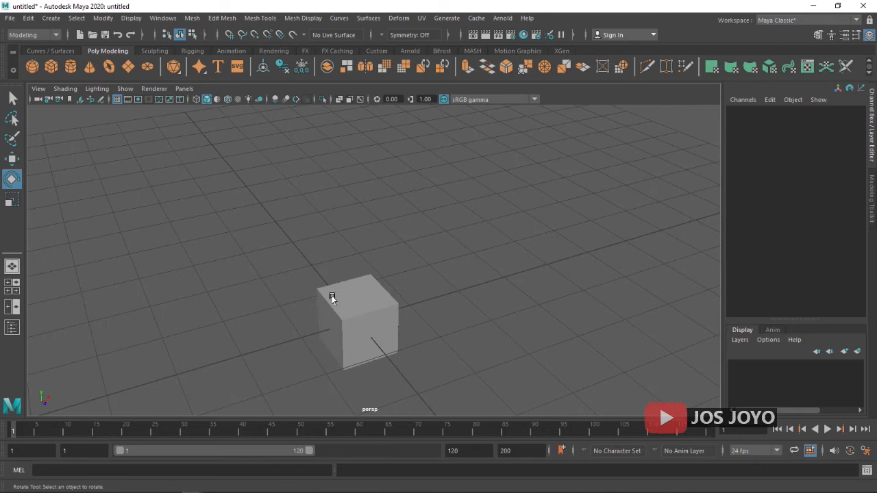
scroll(391, 215, down, 3)
scroll(390, 215, up, 5)
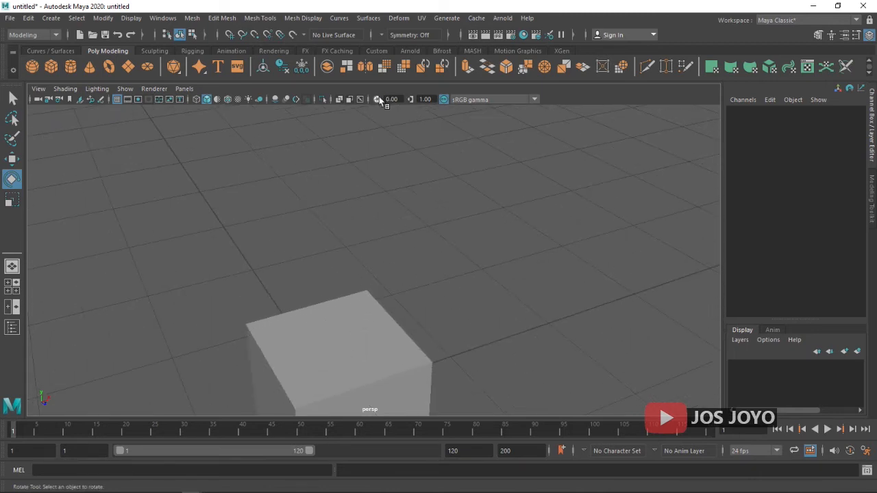
alt+middle_drag(359, 298, 385, 246)
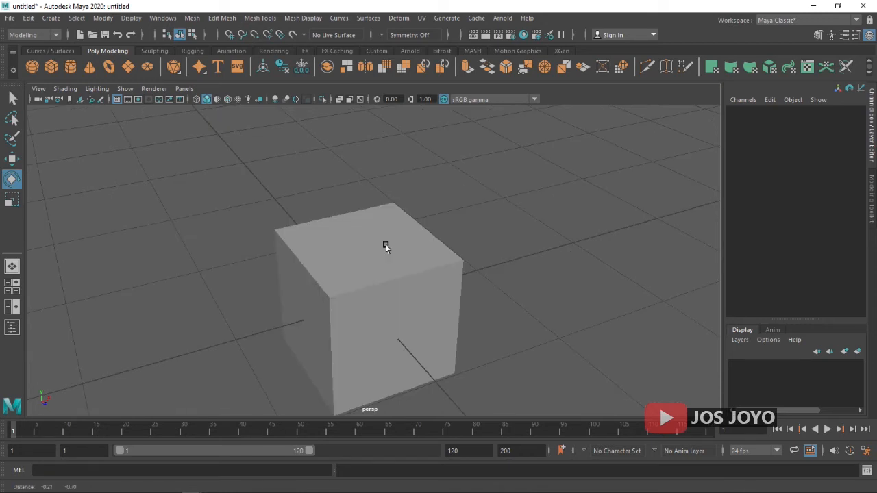
alt+middle_drag(385, 245, 391, 203)
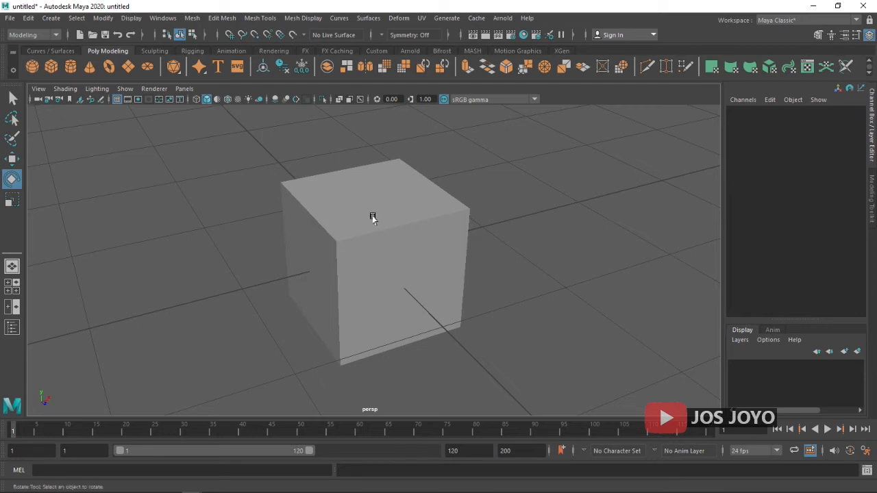
alt+right_drag(376, 215, 341, 244)
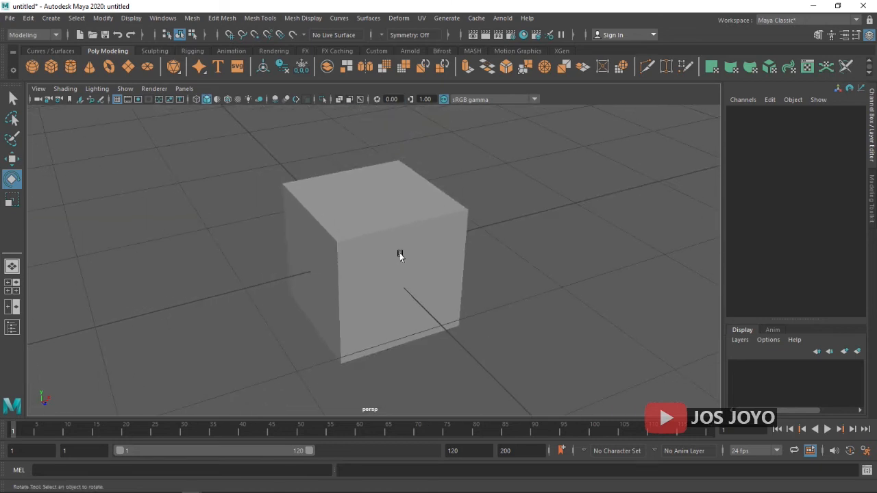
alt+drag(400, 250, 417, 239)
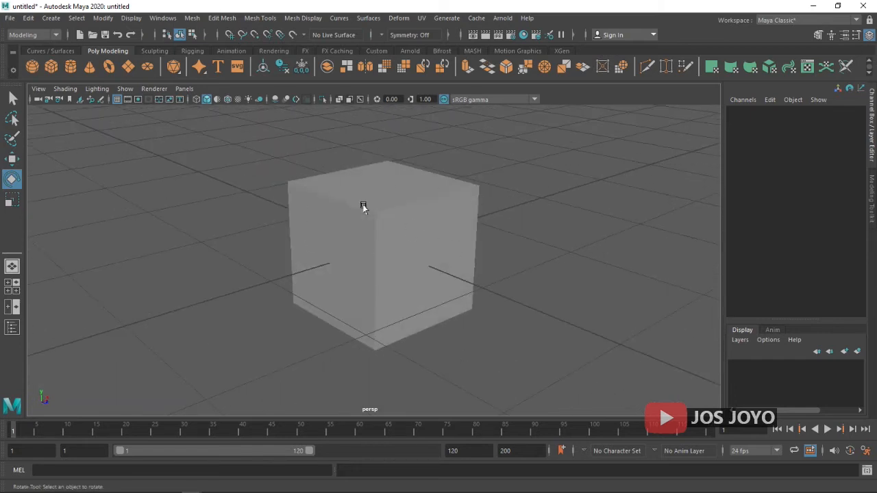
scroll(391, 212, down, 2)
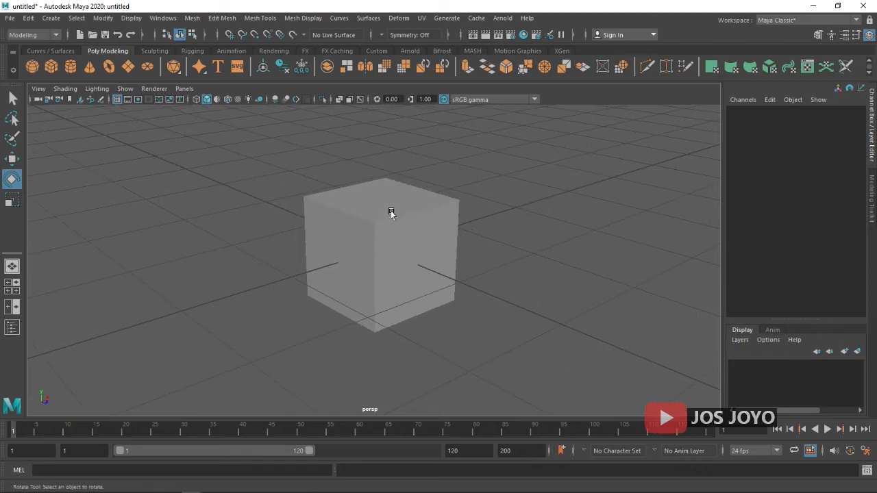
Select the cube and move it freehand off the grid center to about X 0.19, Y 0.77, Z -0.44
click(369, 230)
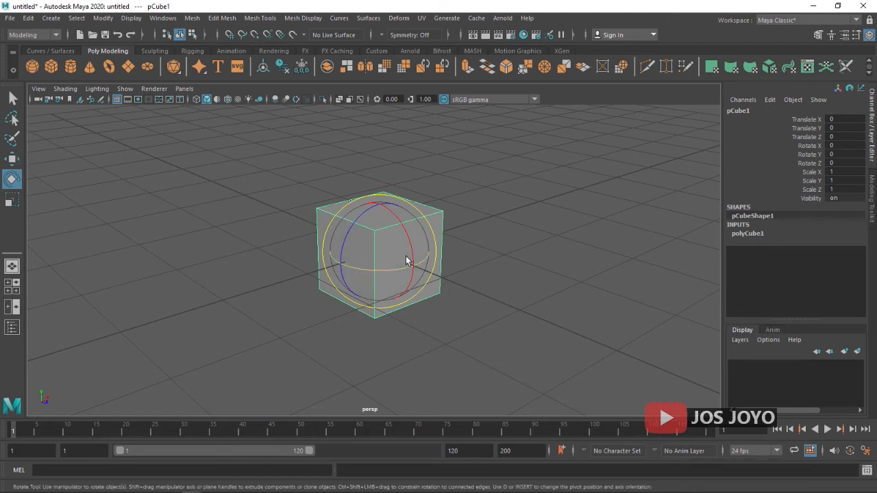
alt+drag(447, 307, 420, 293)
scroll(418, 295, down, 5)
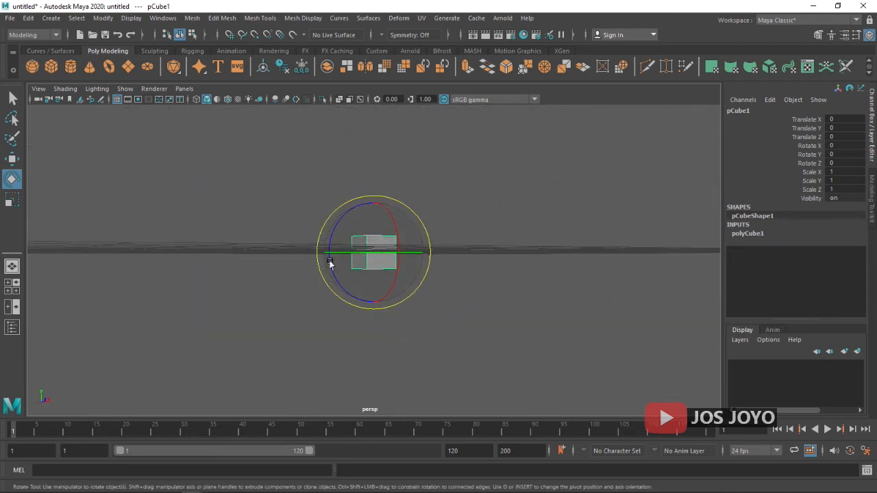
click(374, 260)
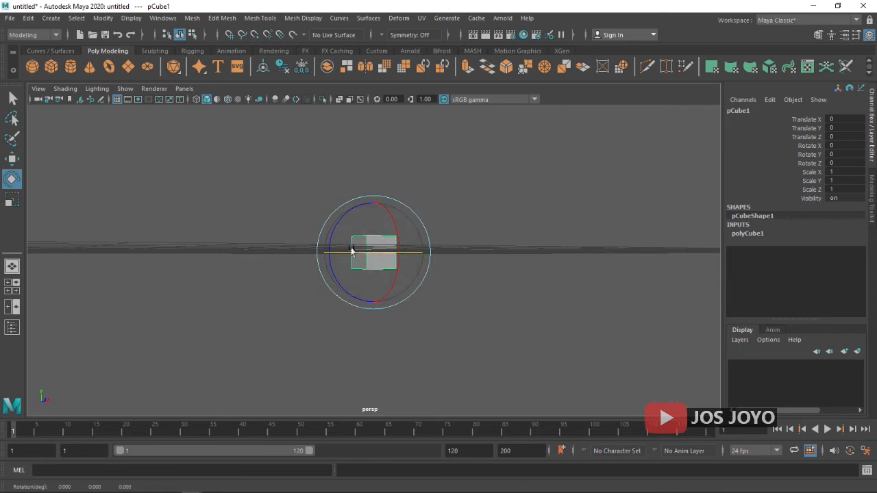
click(12, 160)
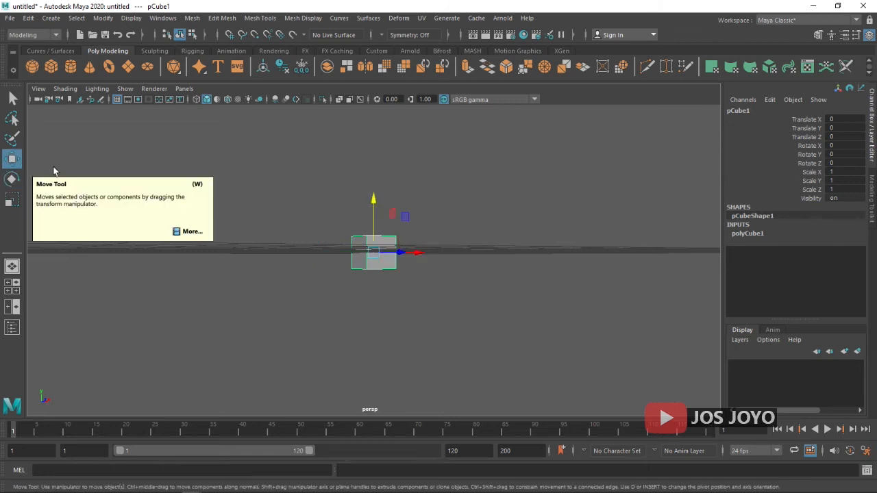
drag(373, 200, 348, 243)
mouse_move(404, 188)
mouse_down()
mouse_move(550, 176)
mouse_move(313, 205)
mouse_move(550, 173)
mouse_move(305, 212)
mouse_move(417, 197)
mouse_up()
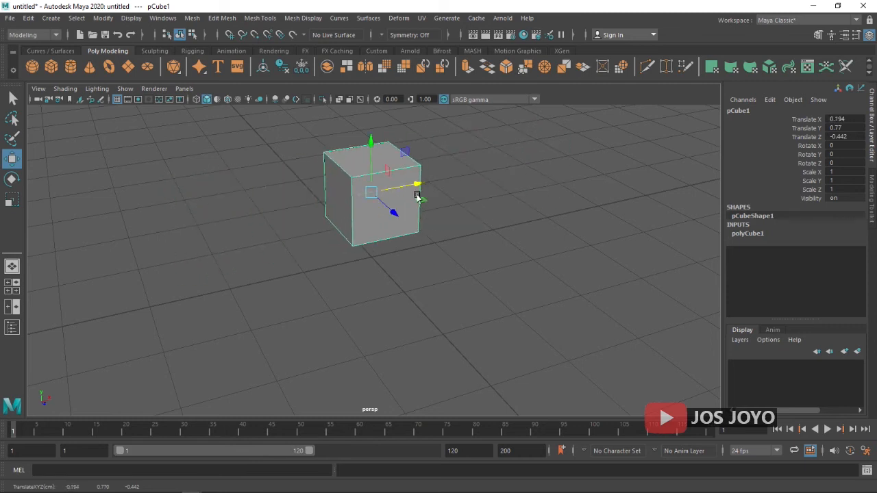
Rotate the cube freehand to about X 362, Y 27, Z -195 degrees and scale it to about X 1.3, Y 1.3, Z 1.53
click(12, 180)
drag(382, 166, 420, 192)
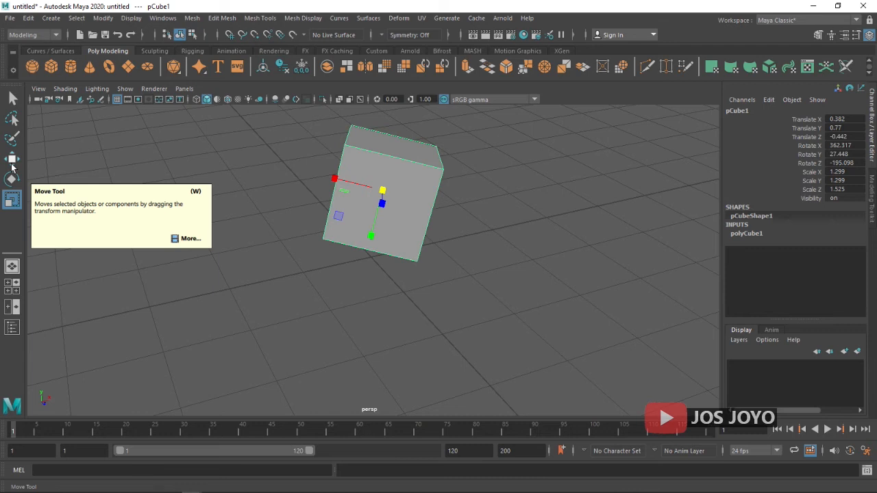
click(12, 203)
Show the Outliner beside the perspective view
click(13, 328)
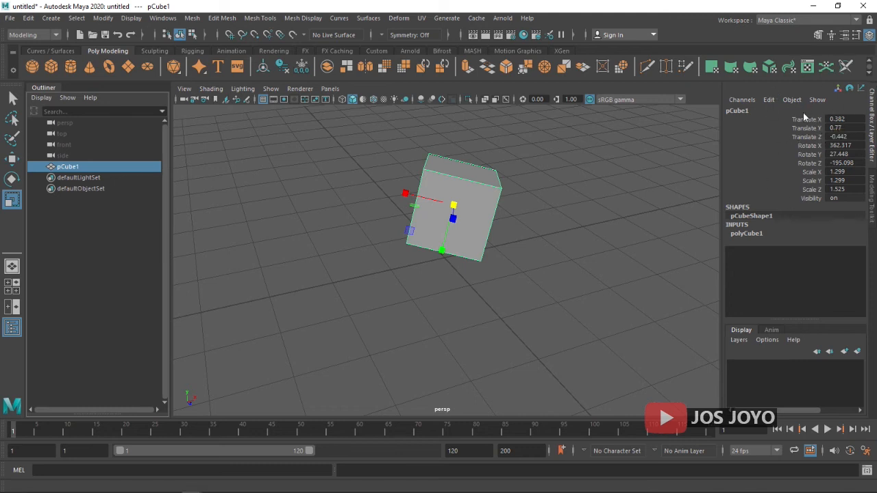
Show the cube's polyCube1 construction settings
click(746, 234)
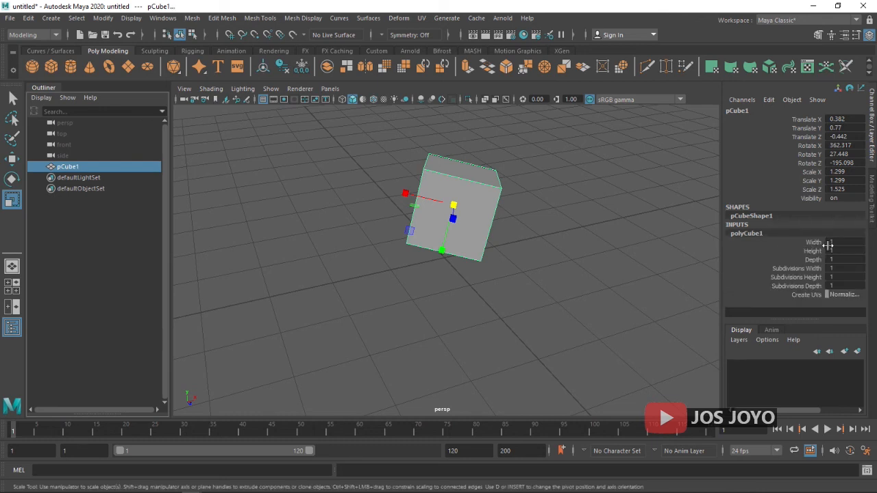
ctrl+drag(836, 244, 818, 260)
key(ctrl+z)
key(ctrl+z)
Set the cube's subdivisions to 4 in width, 5 in height and 4 in depth
double_click(837, 268)
text(4)
key(Return)
double_click(835, 277)
text(2)
key(Return)
double_click(836, 277)
text(5)
key(Return)
double_click(838, 285)
text(4)
key(Return)
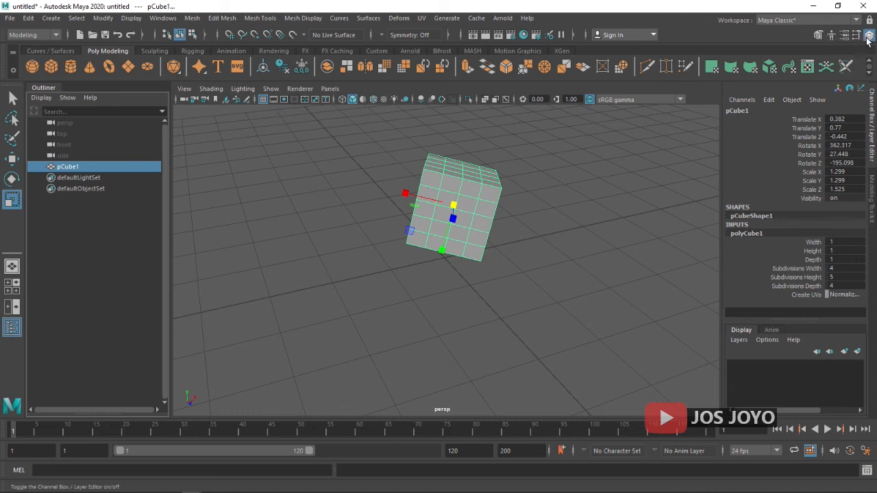
Show the Modeling Toolkit and select a two-by-two block of faces in the middle of the cube's near side
click(818, 35)
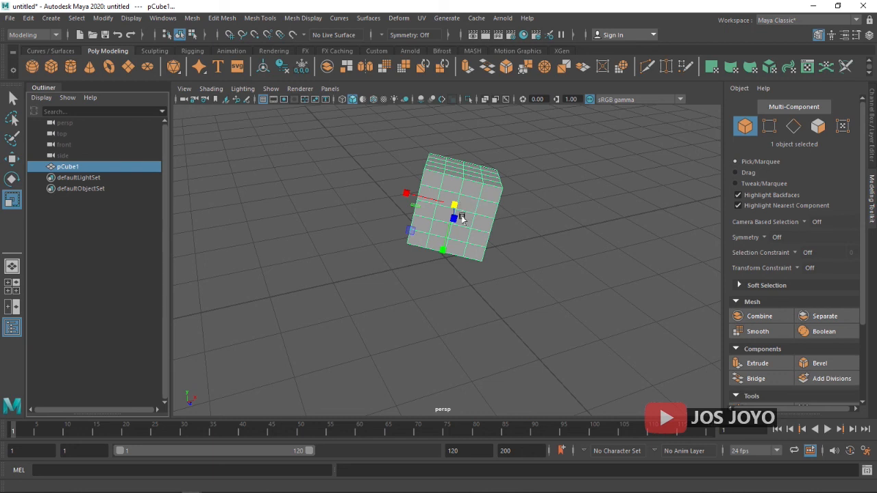
drag(465, 213, 460, 218)
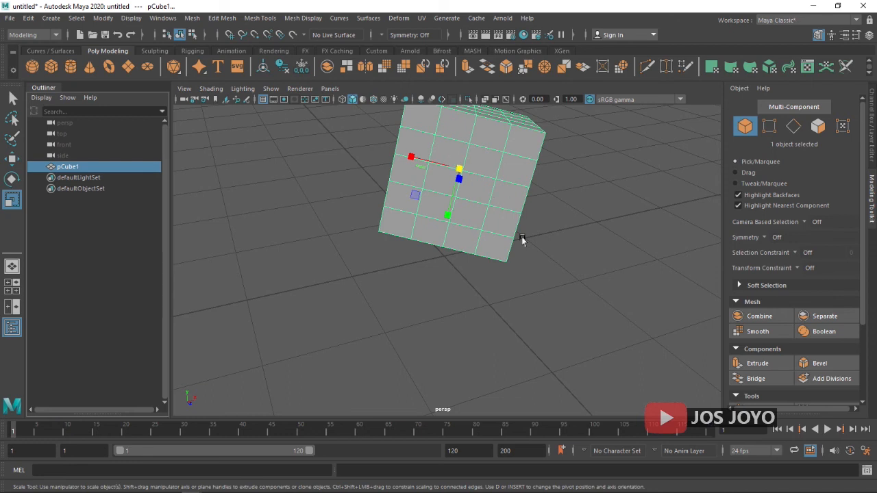
right_drag(451, 159, 453, 189)
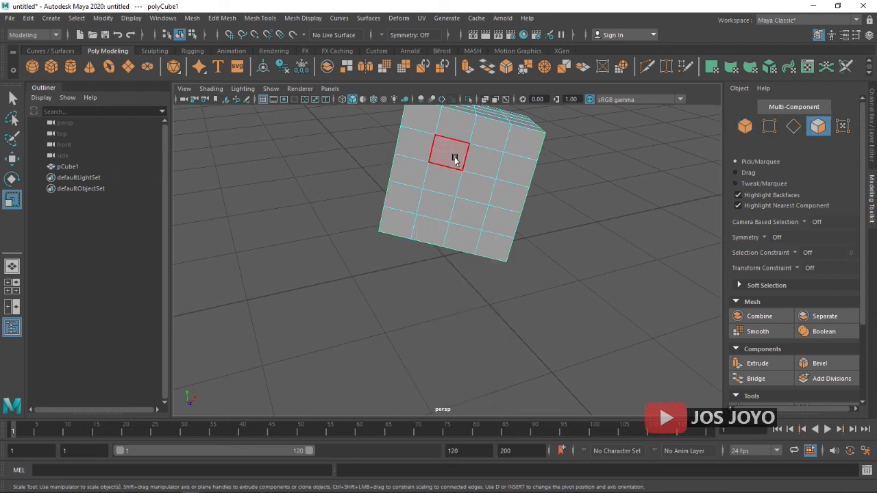
click(454, 159)
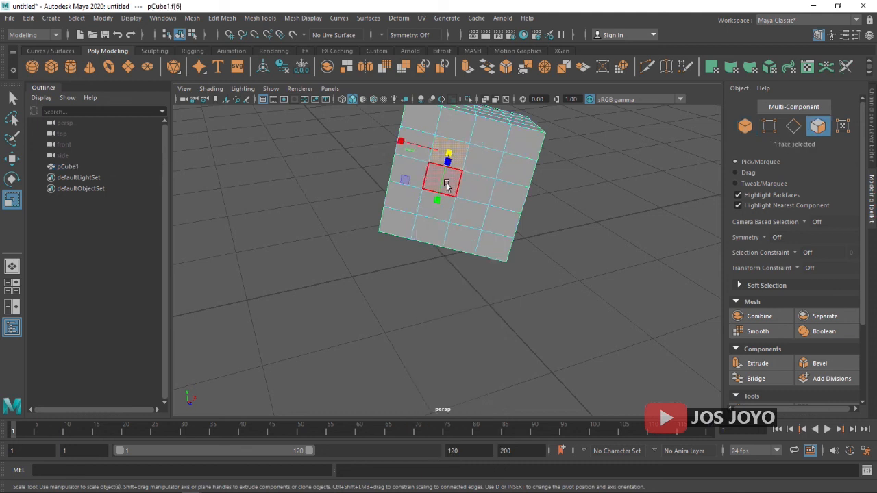
shift+click(468, 187)
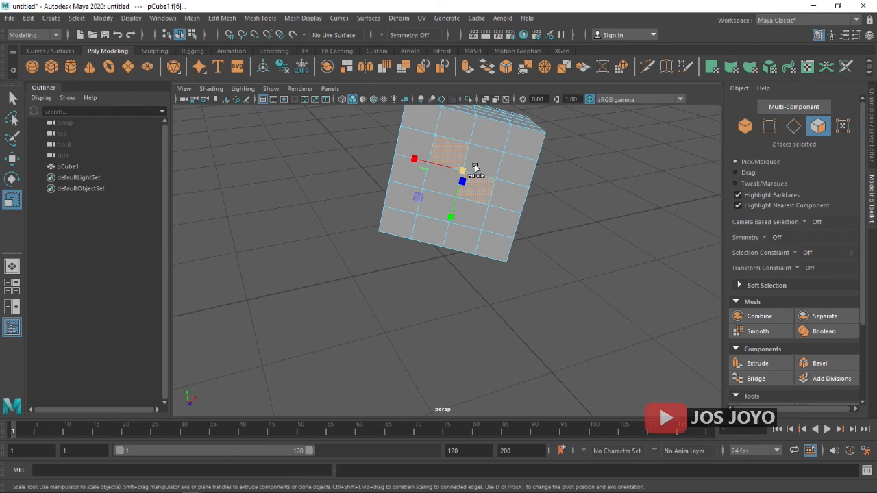
shift+click(441, 184)
shift+click(479, 162)
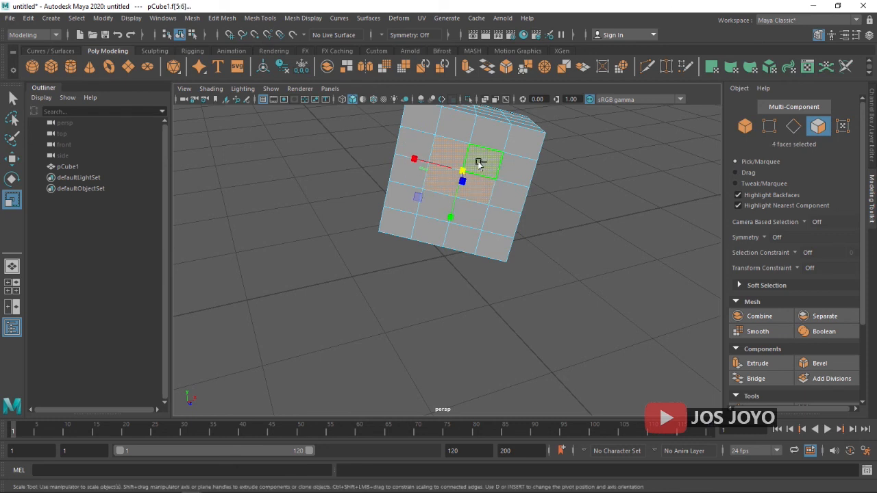
Extrude the four selected faces together and move them freehand outward to form a long arm on the cube
click(744, 367)
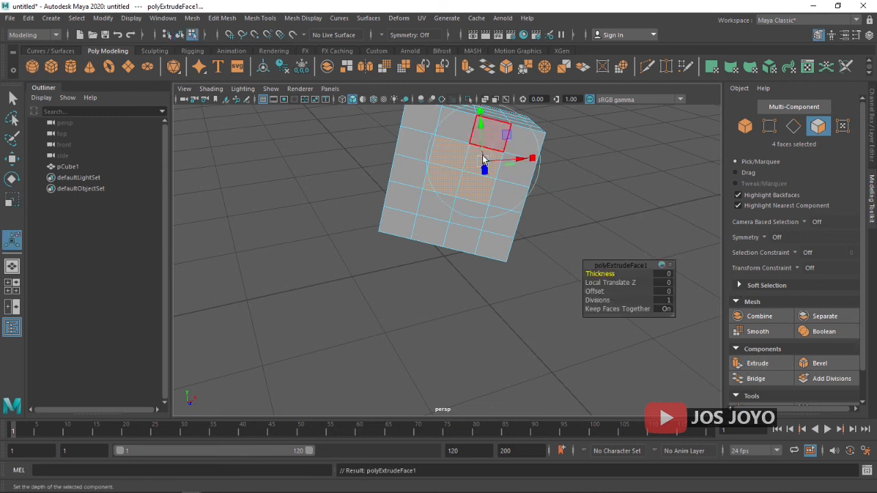
click(668, 274)
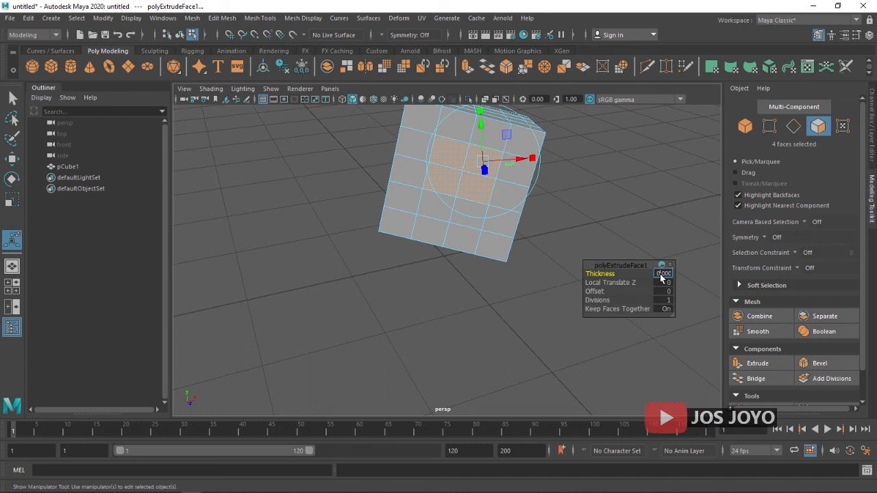
mouse_move(484, 169)
mouse_down()
mouse_move(489, 192)
mouse_move(479, 166)
mouse_up()
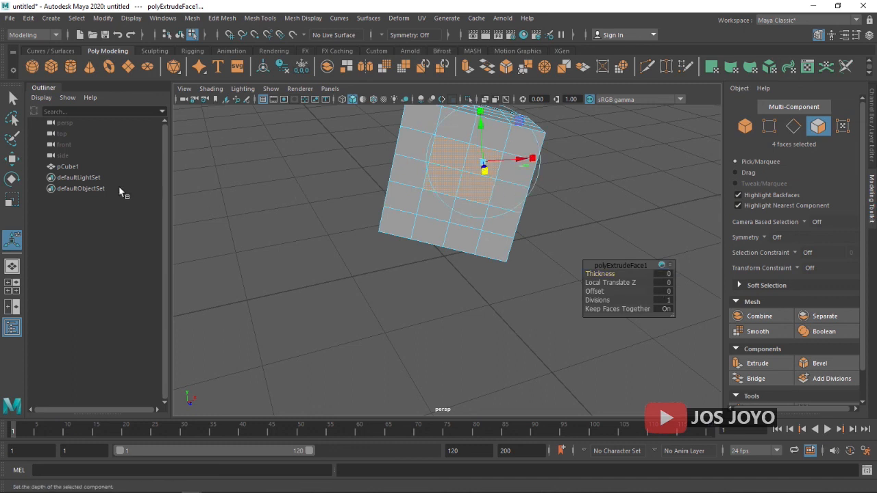
click(11, 158)
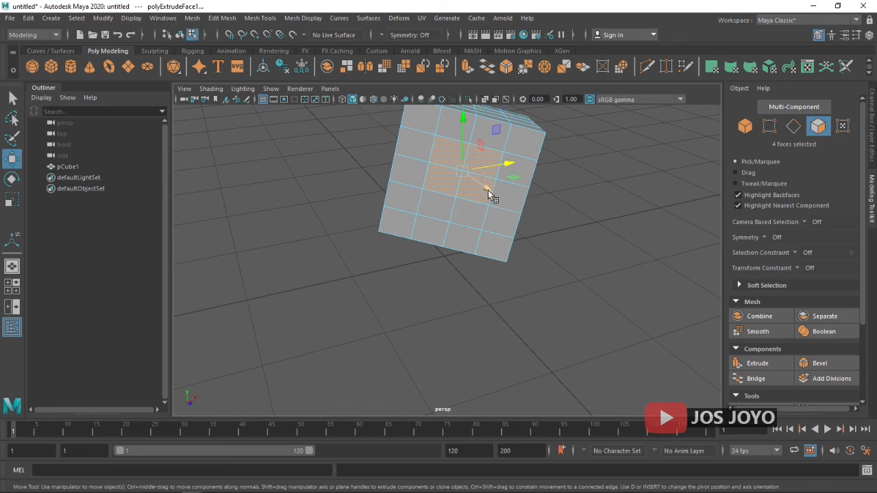
drag(487, 191, 558, 312)
alt+drag(457, 311, 531, 352)
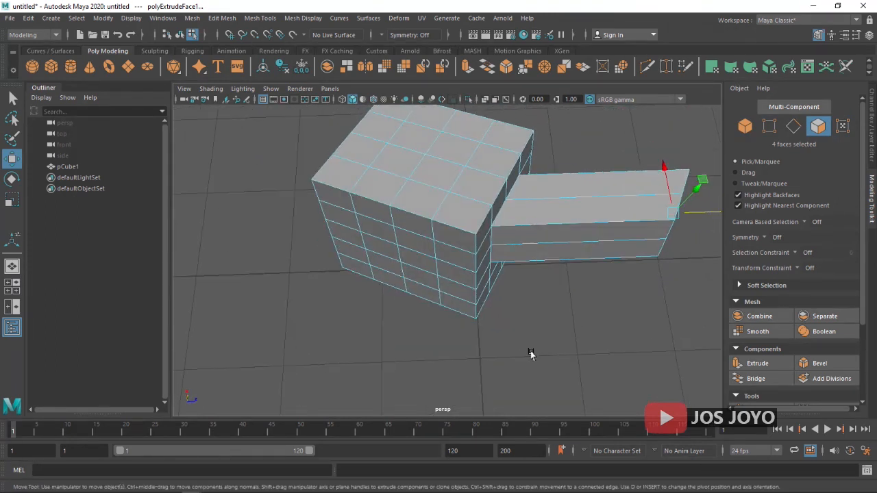
Deselect the extruded faces and switch the mesh to multi-component selection
click(565, 307)
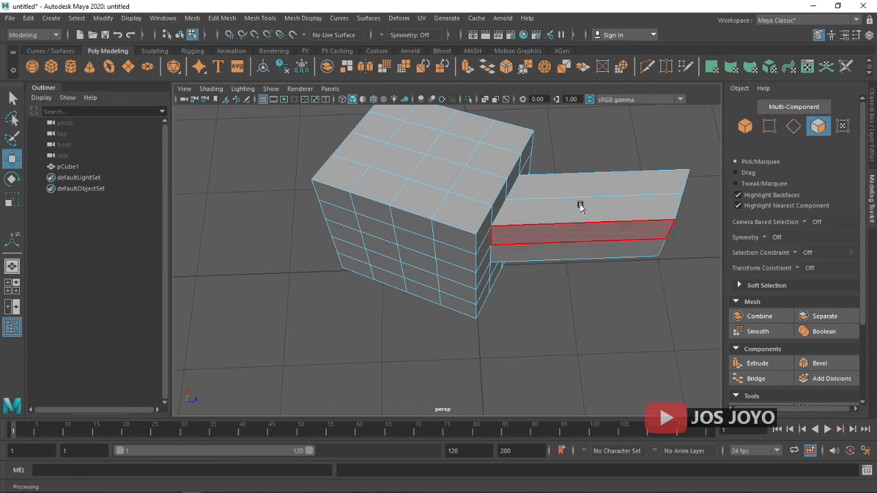
right_click(421, 175)
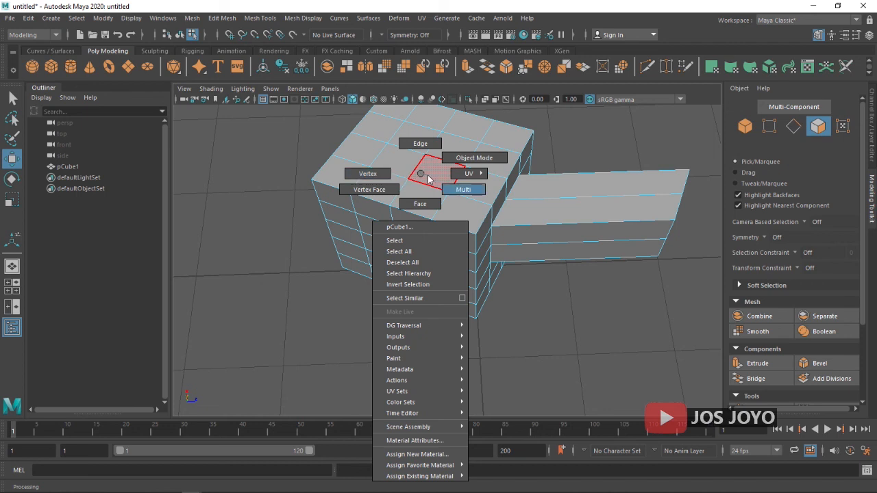
right_drag(428, 178, 425, 175)
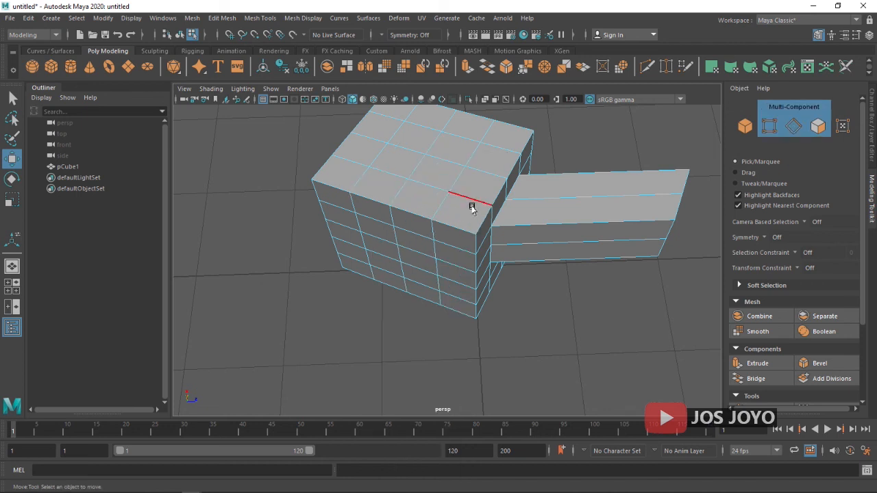